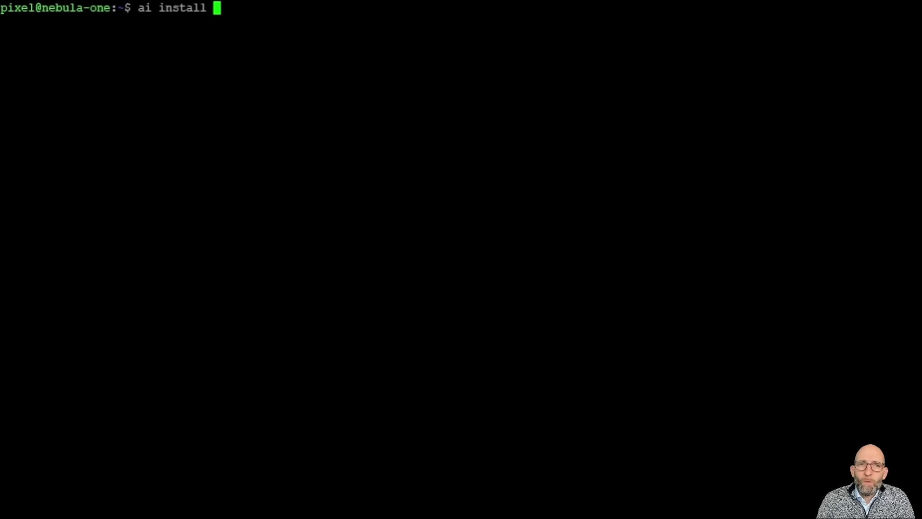
pyautogui.write('docker and a co')
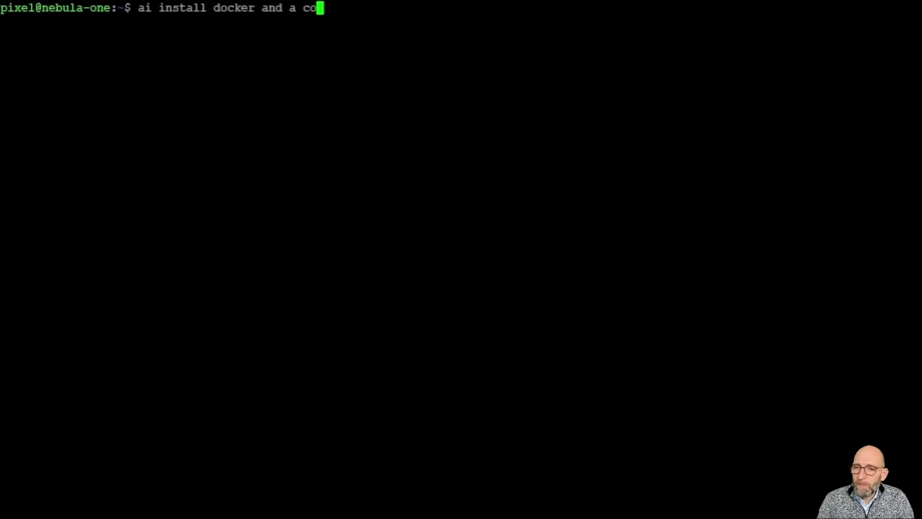
pyautogui.write('int')
# Step: Ask the assistant to install Docker and a free Oracle database container, approving both proposed commands
pyautogui.press('BackSpace')
pyautogui.press('BackSpace')
pyautogui.press('BackSpace')
pyautogui.write('ntaine')
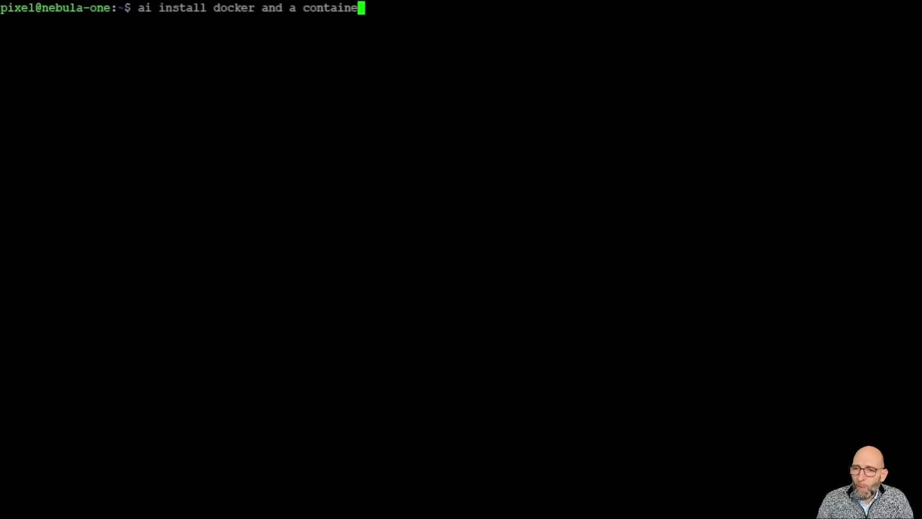
pyautogui.write('r with a f')
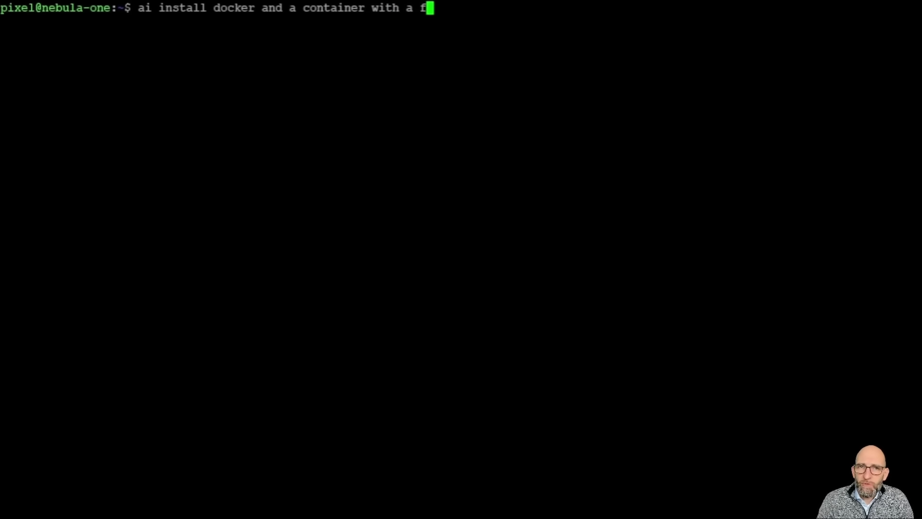
pyautogui.write('ree oracl')
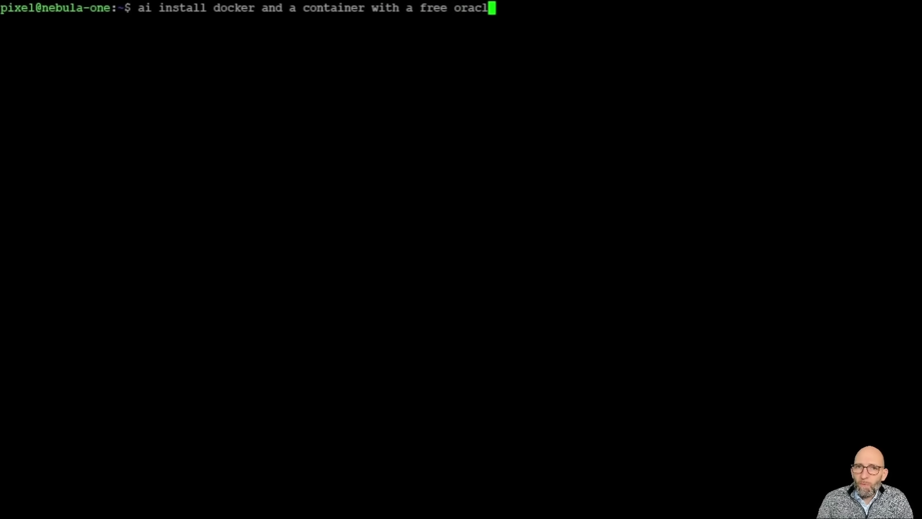
pyautogui.write('e database')
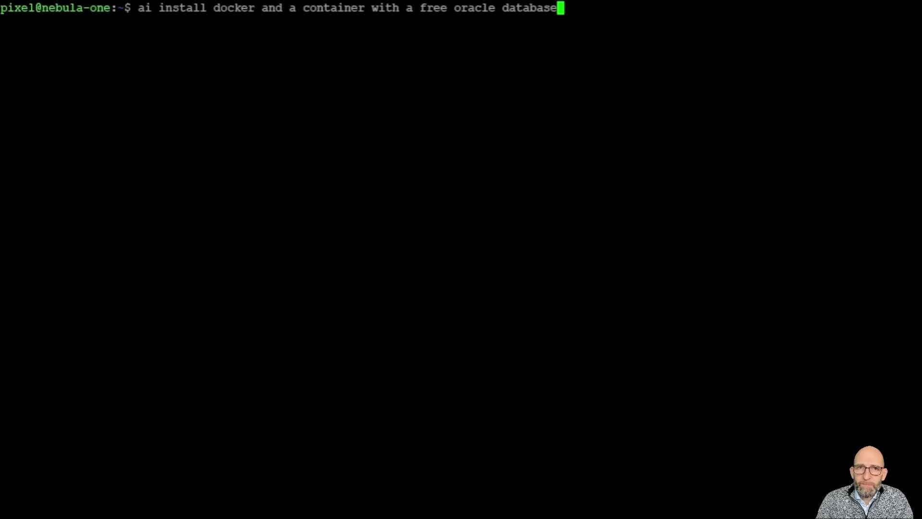
pyautogui.press('Return')
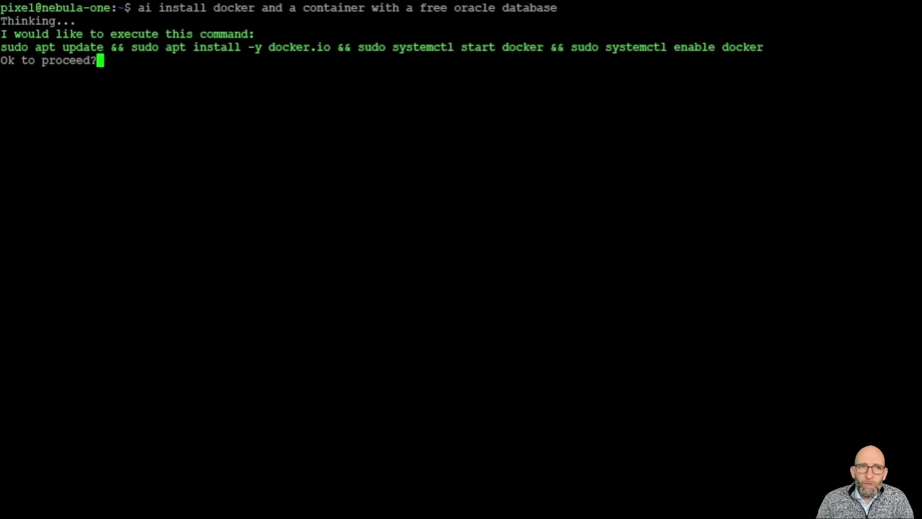
pyautogui.write('y')
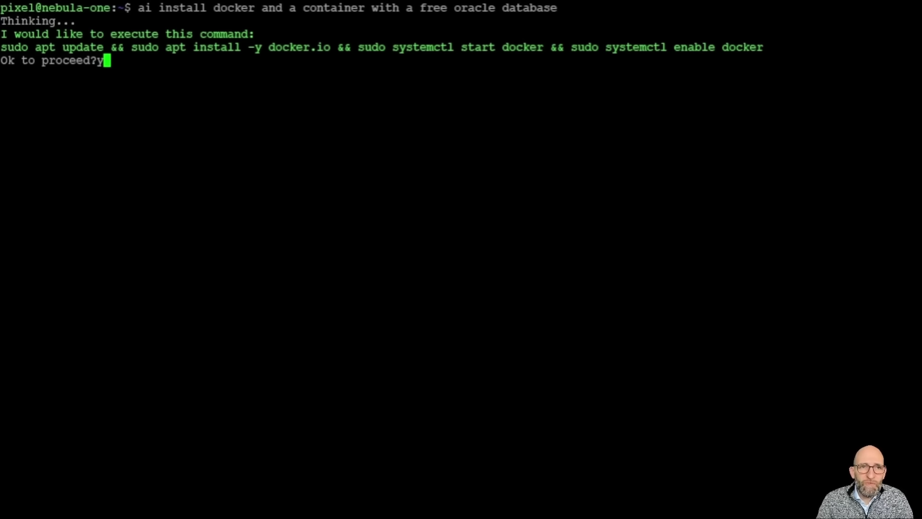
pyautogui.press('Return')
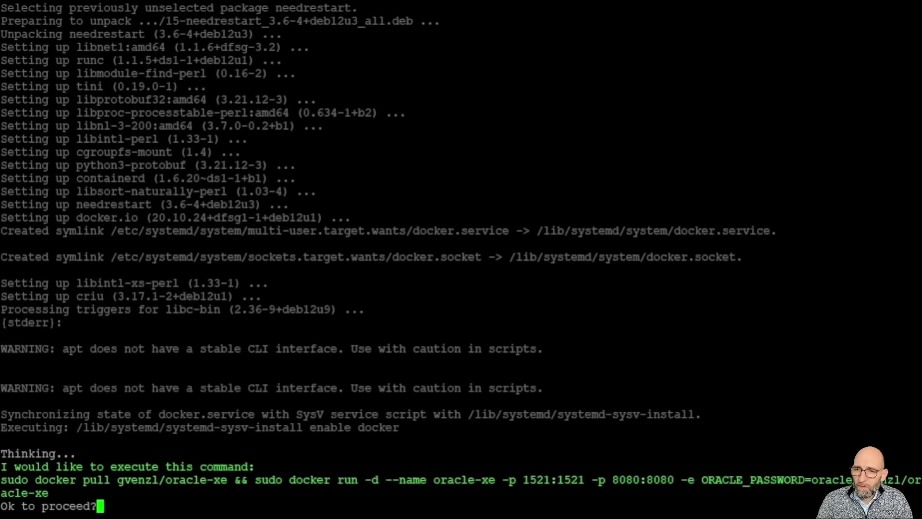
pyautogui.write('y')
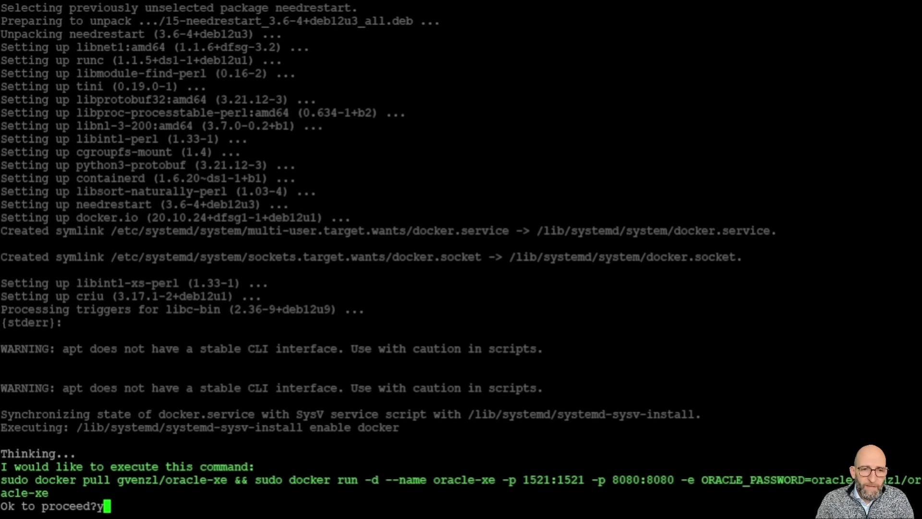
pyautogui.press('Return')
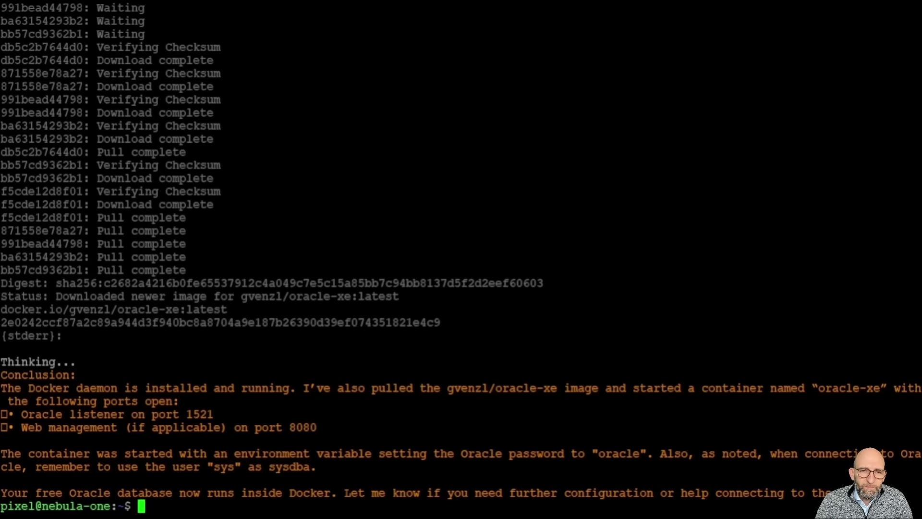
pyautogui.write('ai is the ')
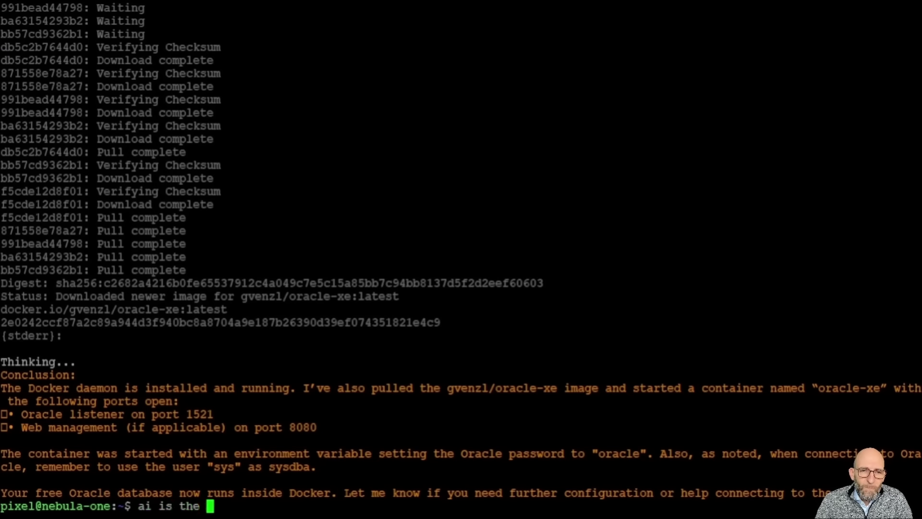
pyautogui.write('instance alre')
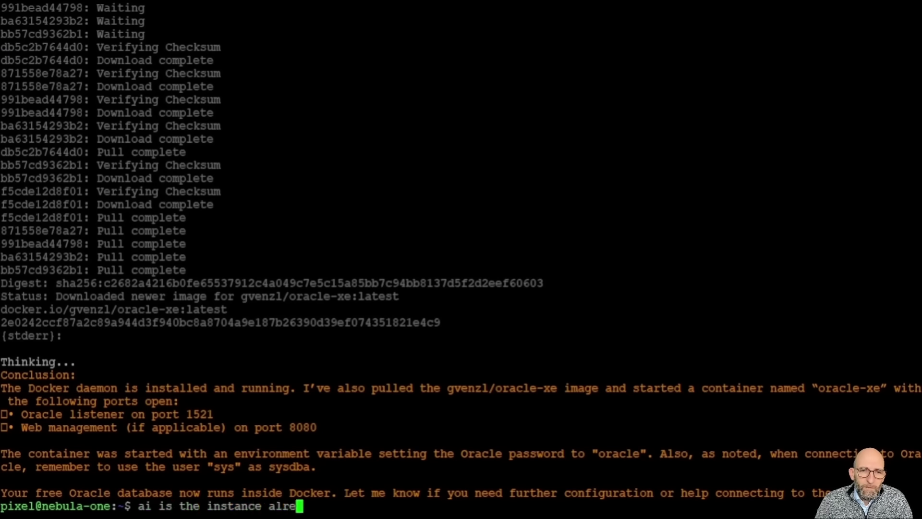
pyautogui.write('ady up')
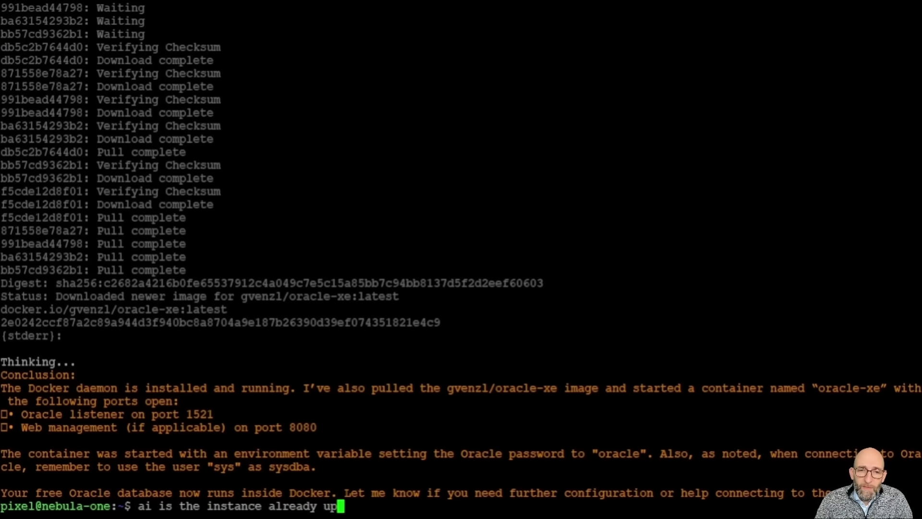
pyautogui.write('?')
# Step: Ask 'is the instance already up?' and approve the docker ps, logs and grep checks
pyautogui.press('Return')
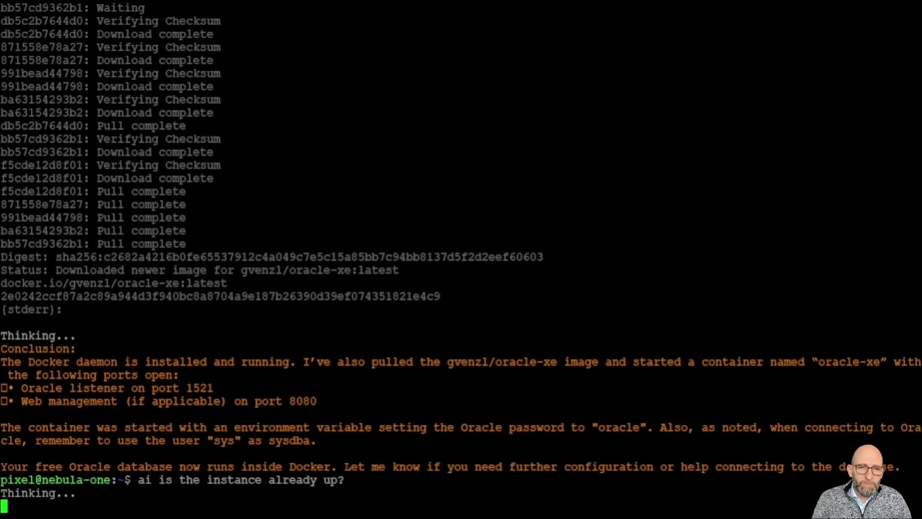
pyautogui.write('y')
pyautogui.press('Return')
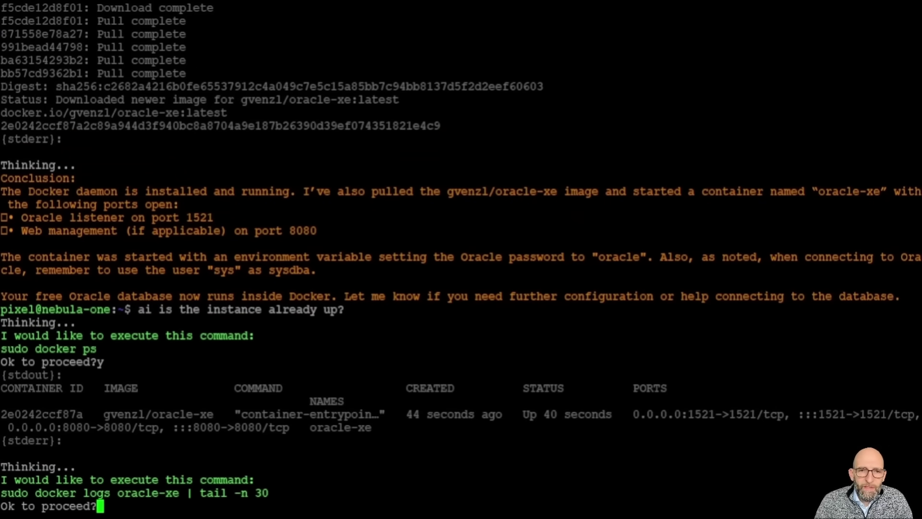
pyautogui.write('y')
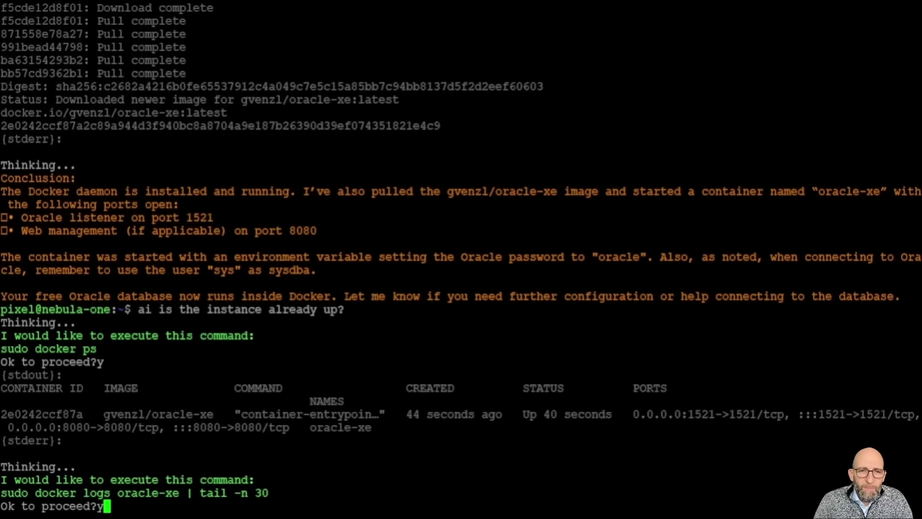
pyautogui.press('Return')
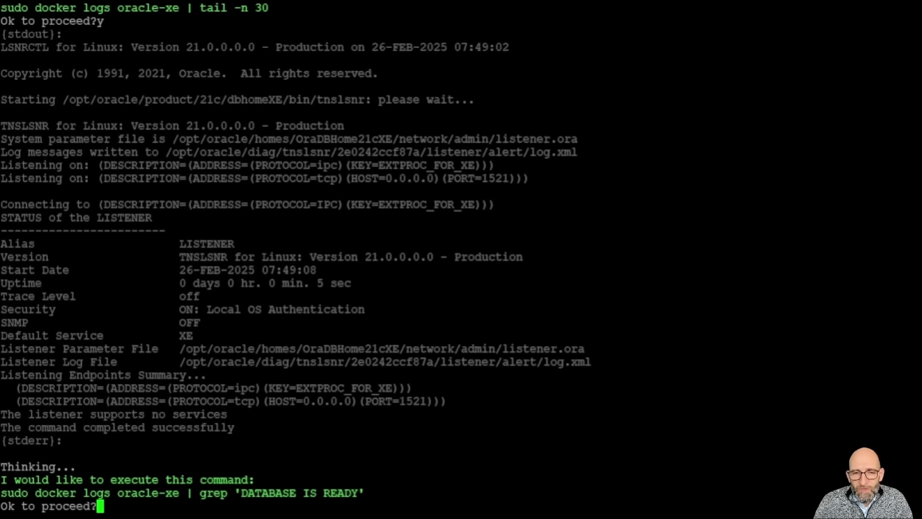
pyautogui.write('y')
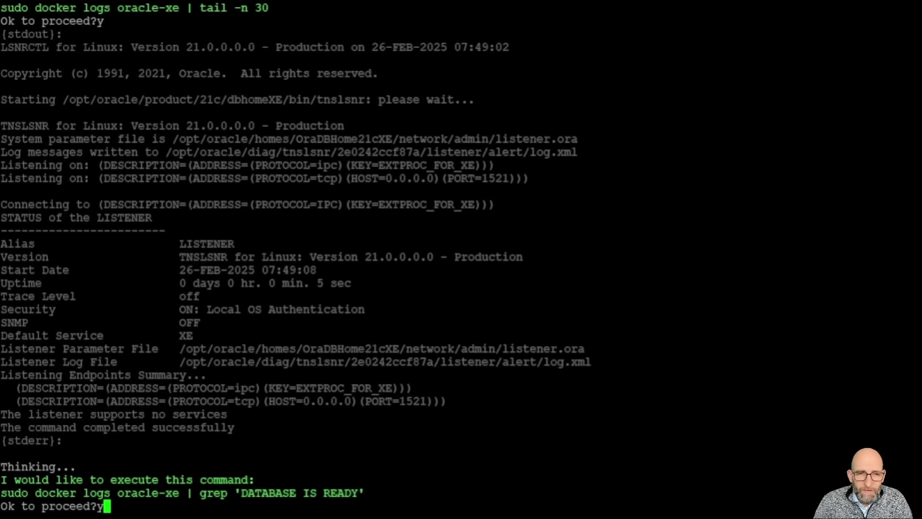
pyautogui.press('Return')
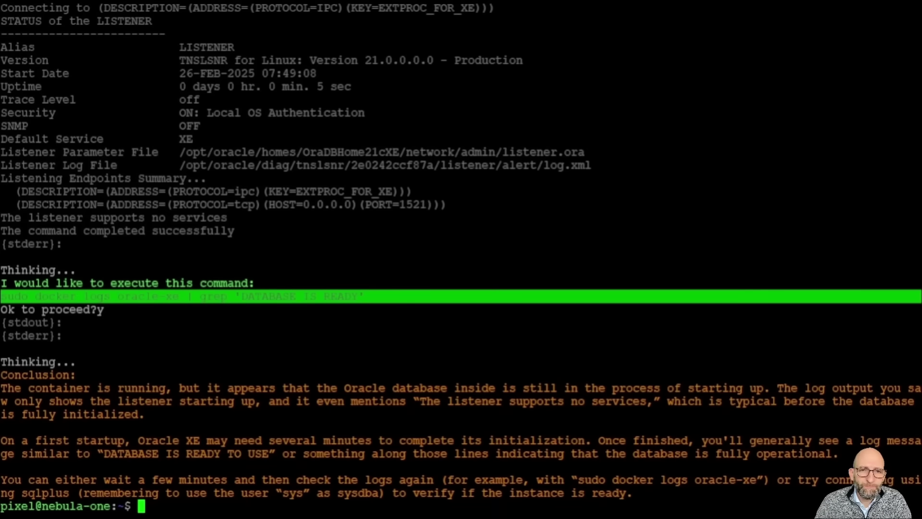
# Step: Rerun the log check, clear the screen, and rerun it until DATABASE IS READY TO USE! appears
pyautogui.write("sudo docker logs oracle-xe | grep 'DATABASE IS READY'")
pyautogui.press('Return')
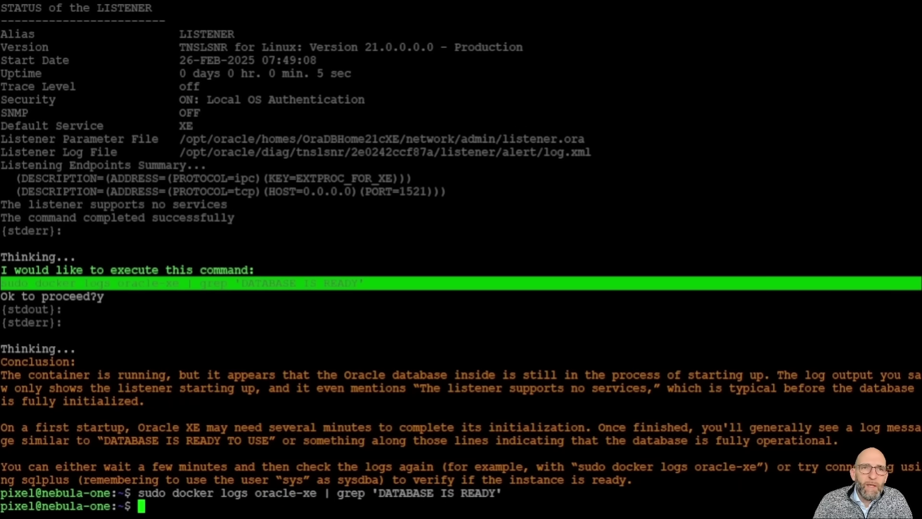
pyautogui.hotkey('ctrl', 'l')
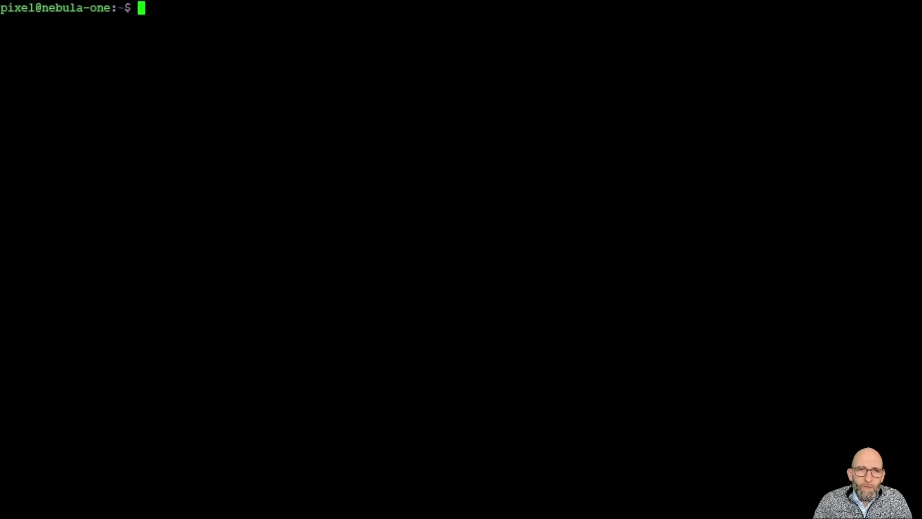
pyautogui.write("sudo docker logs oracle-xe | grep 'DATABASE IS READY'")
pyautogui.press('Return')
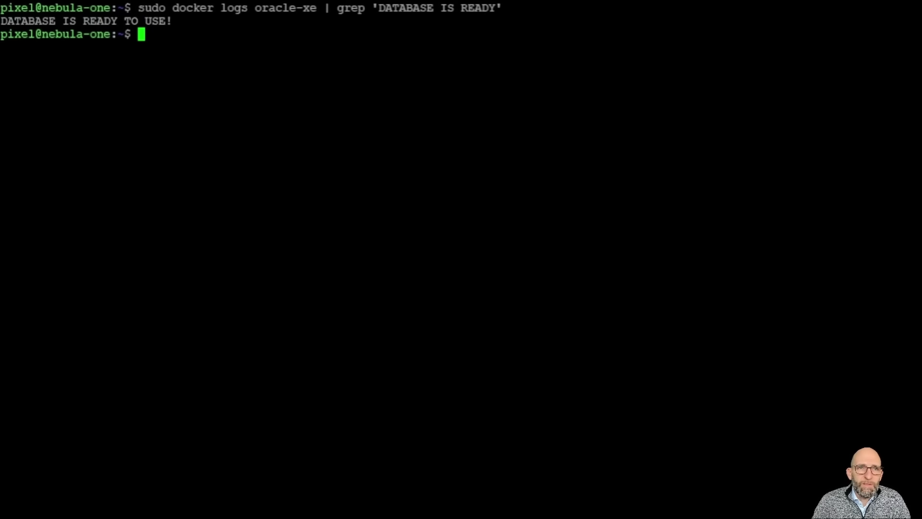
pyautogui.write('ai c')
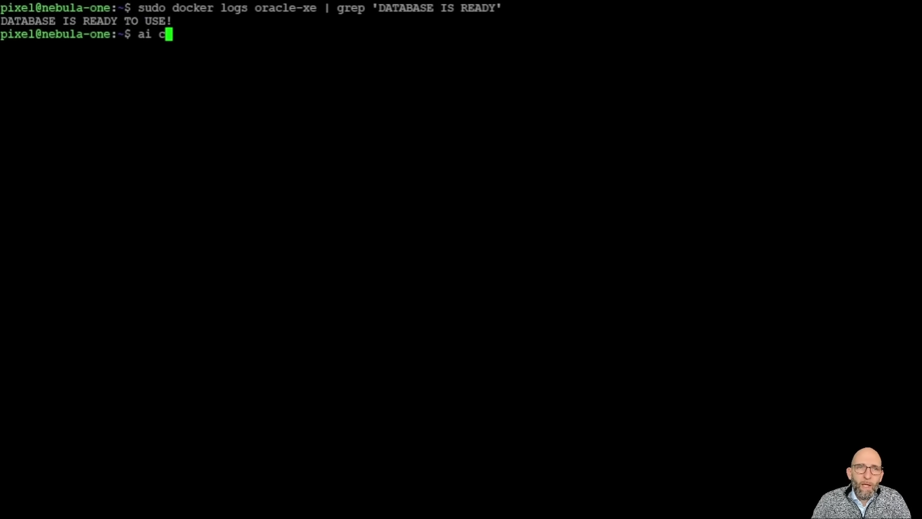
# Step: Request the first 10 table names of user_tables and approve the proposed query
pyautogui.press('BackSpace')
pyautogui.write('list the ')
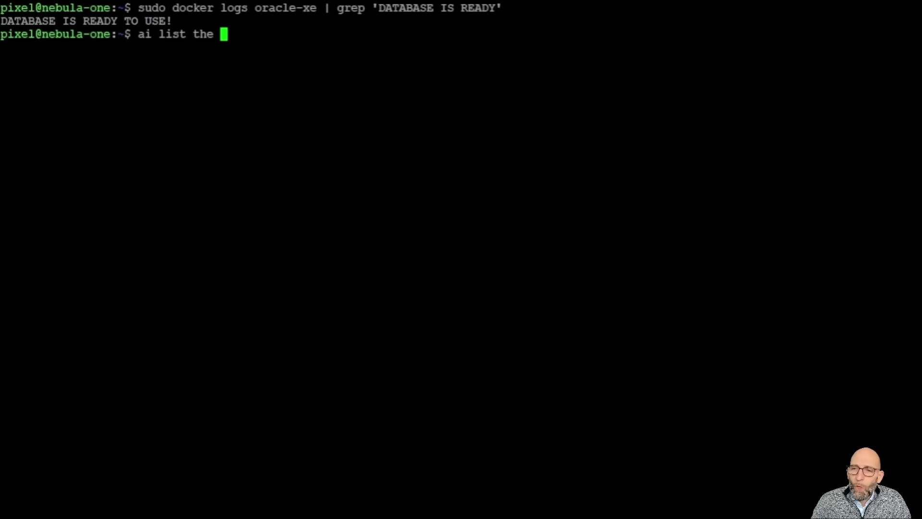
pyautogui.write('first ')
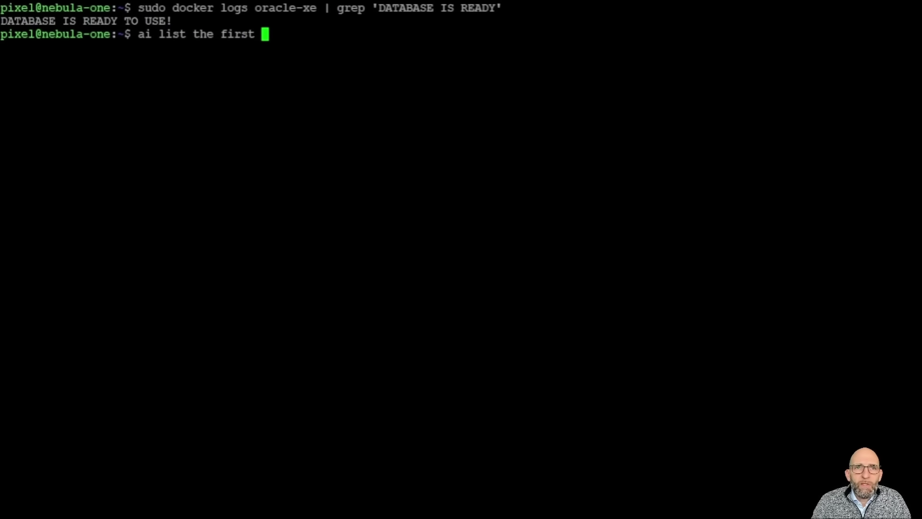
pyautogui.write('10 tab')
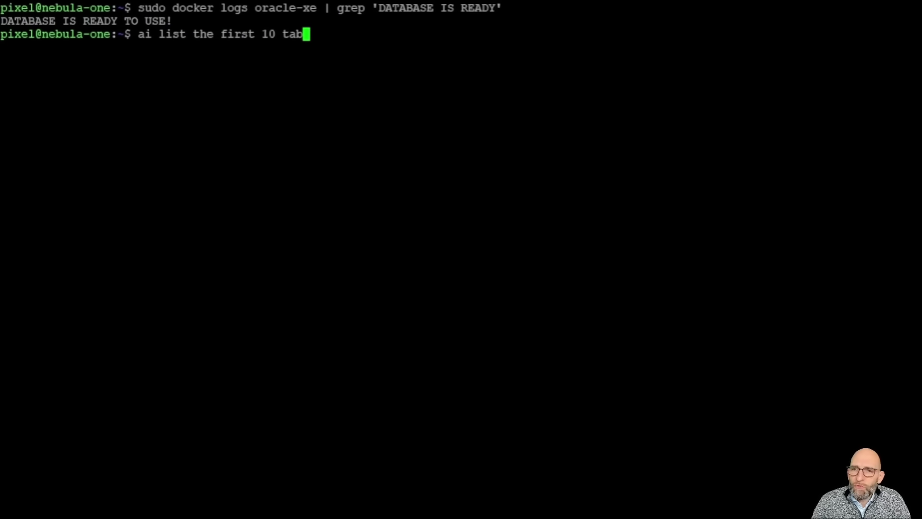
pyautogui.write('le names ')
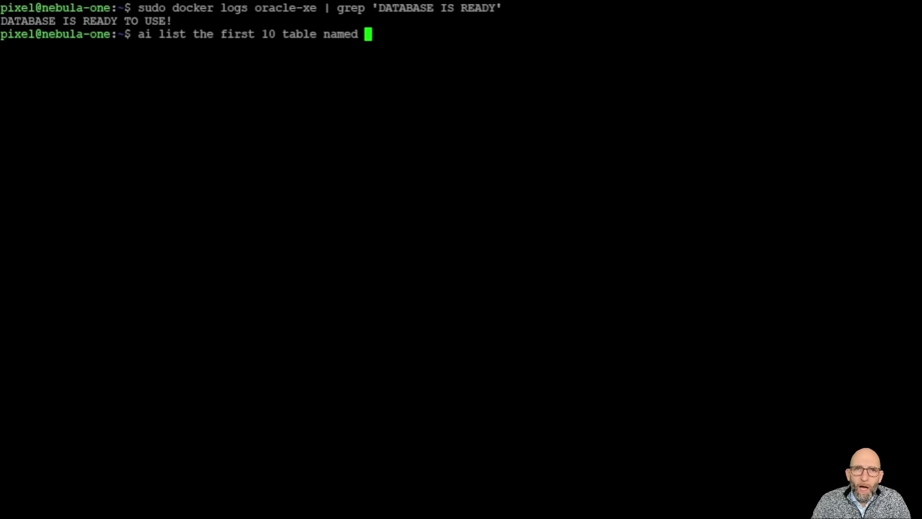
pyautogui.write('i')
pyautogui.press('BackSpace')
pyautogui.write('o')
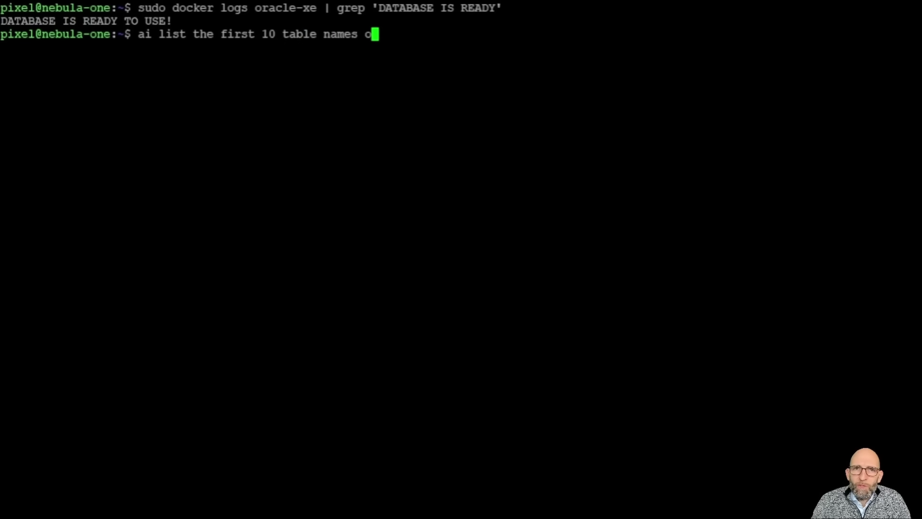
pyautogui.write('f user_tabl')
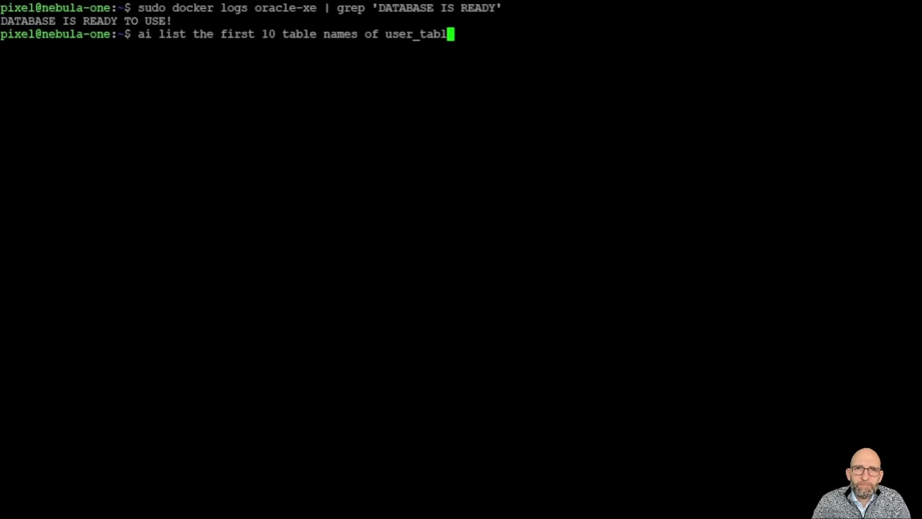
pyautogui.write('es')
pyautogui.press('Return')
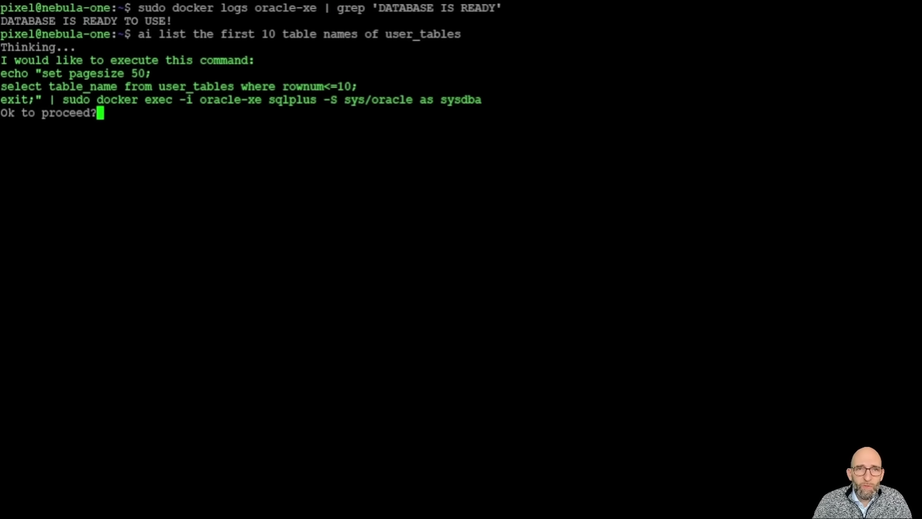
pyautogui.write('y')
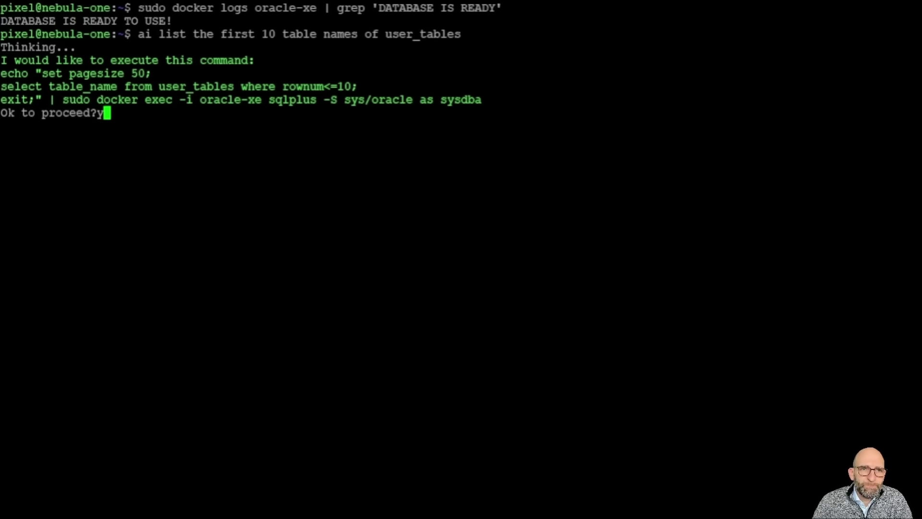
pyautogui.press('Return')
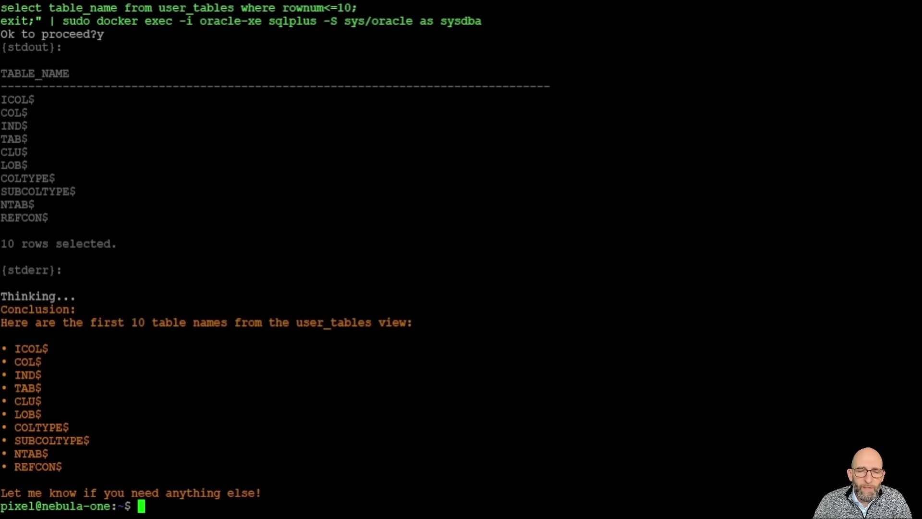
pyautogui.write('ai ')
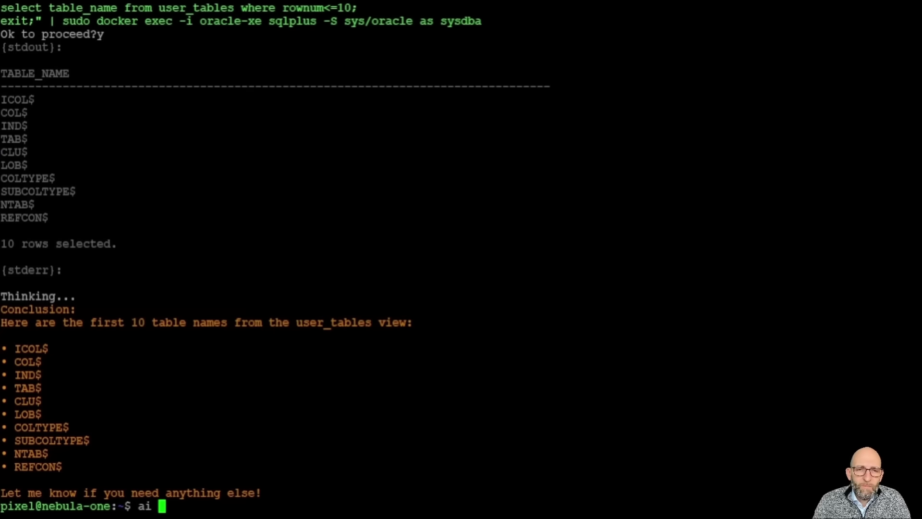
pyautogui.write('stop')
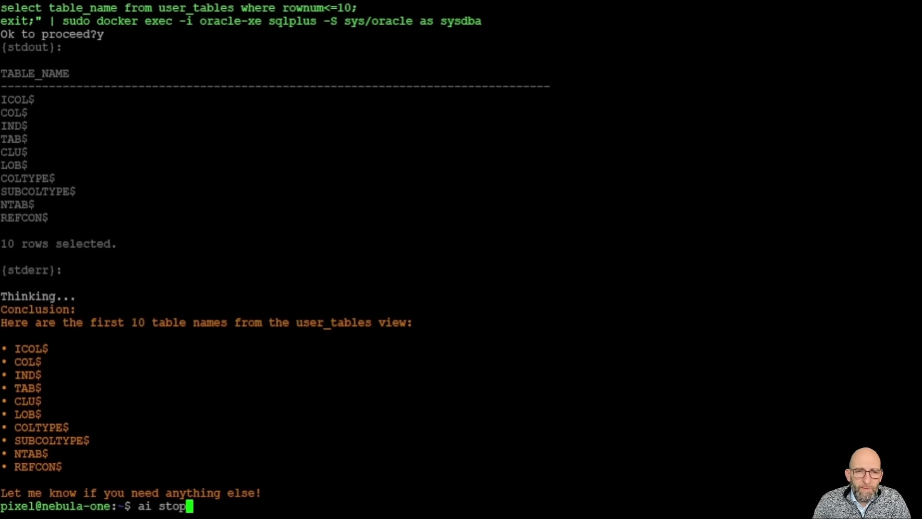
pyautogui.write(' the container ')
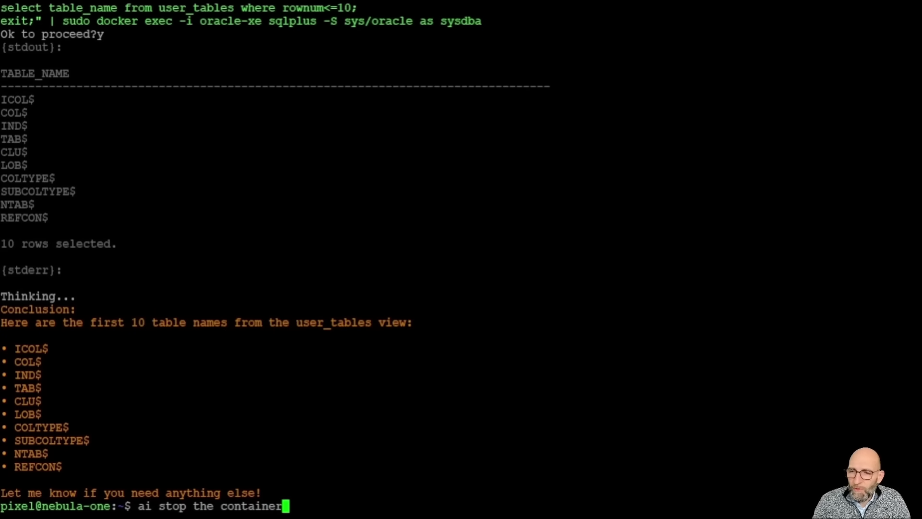
pyautogui.write('free its')
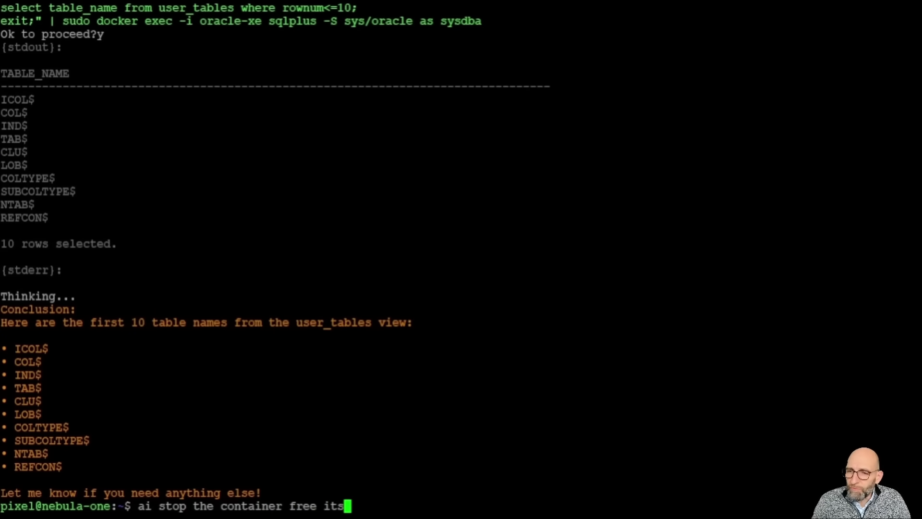
pyautogui.write(' space an')
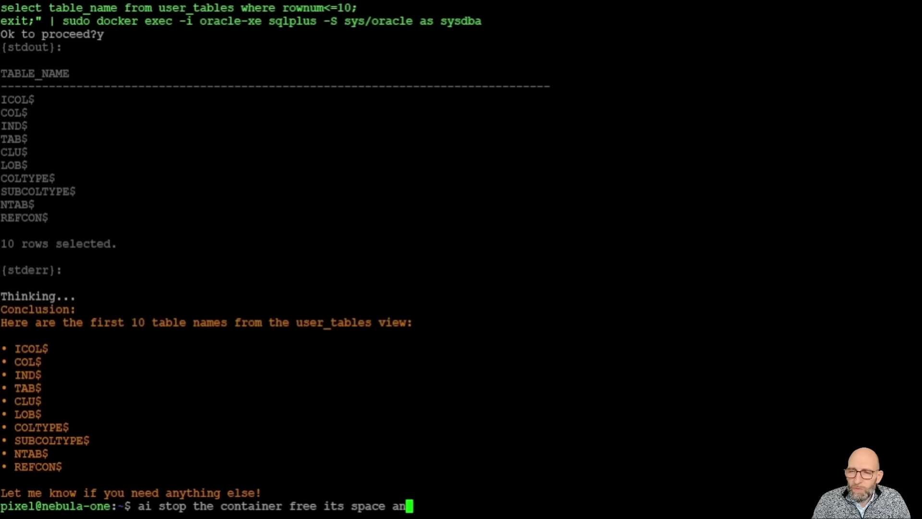
pyautogui.write('d uninstall ')
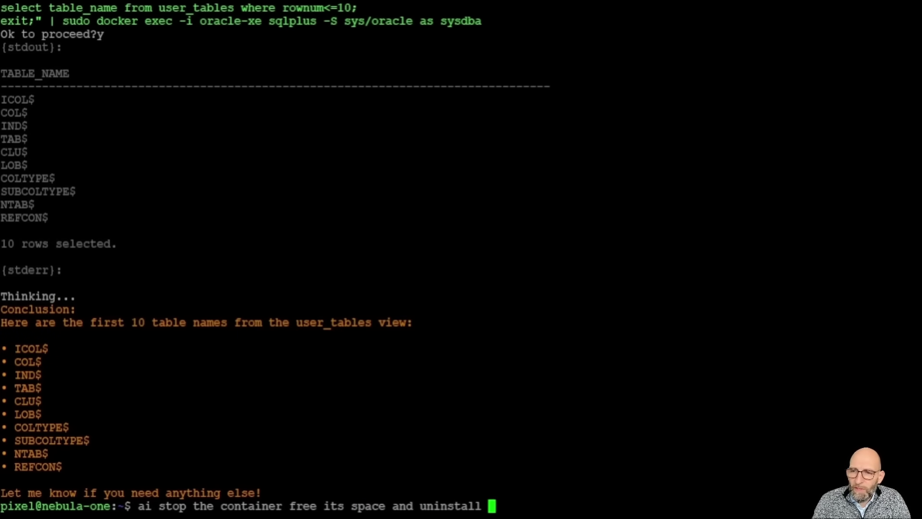
pyautogui.write('docker')
# Step: Request stopping oracle-xe, freeing its space and uninstalling Docker, approving each command
pyautogui.press('Return')
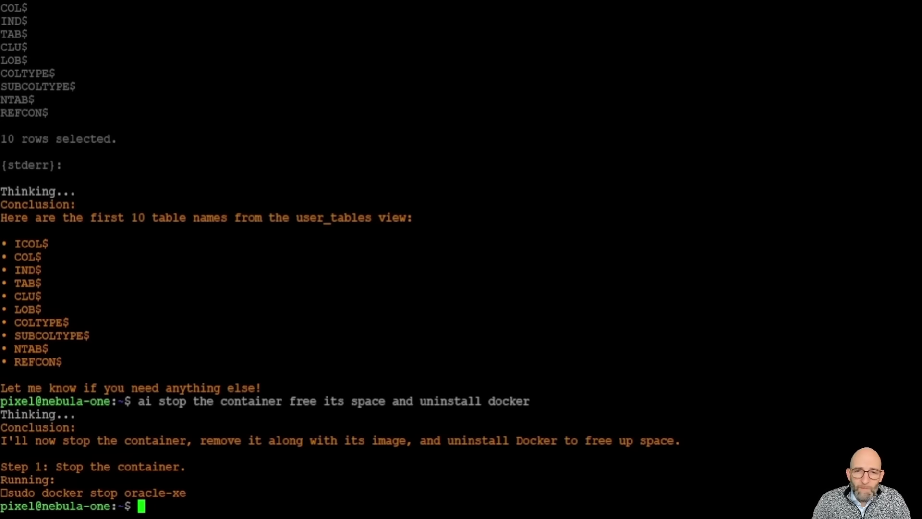
pyautogui.write('ai do so')
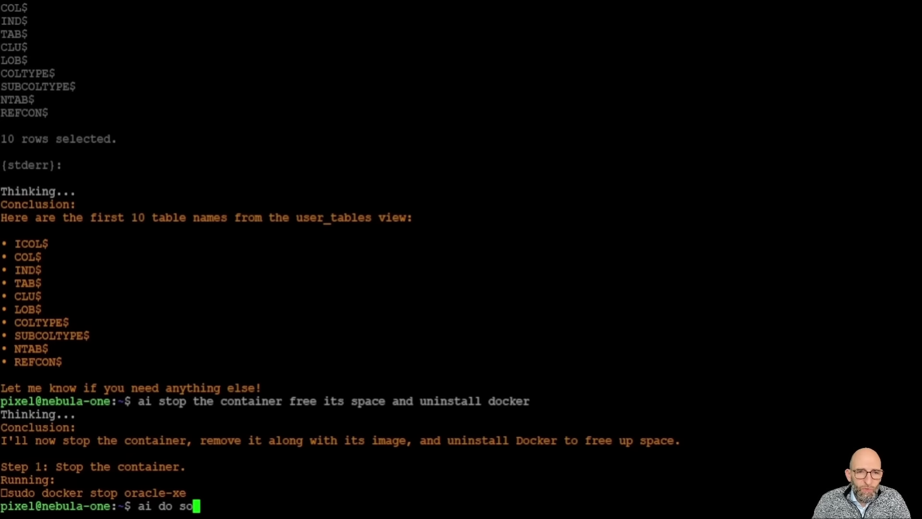
pyautogui.press('Return')
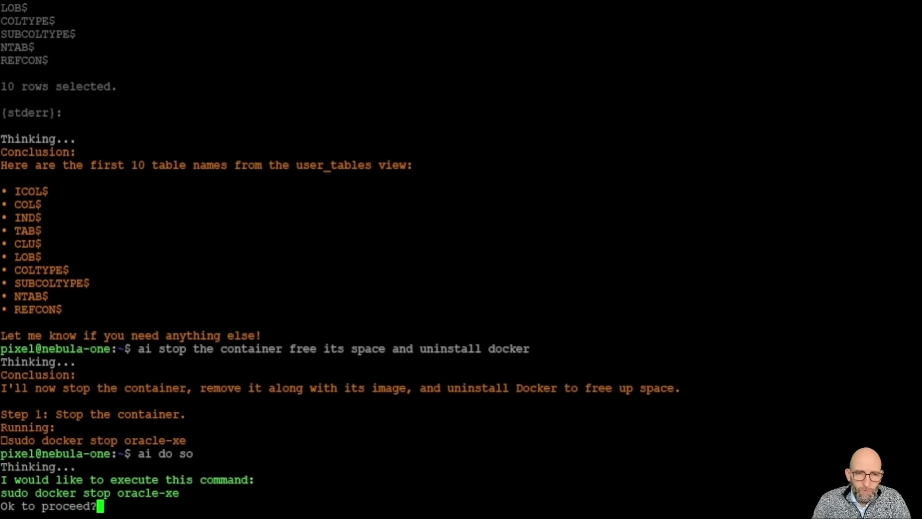
pyautogui.write('y')
pyautogui.press('Return')
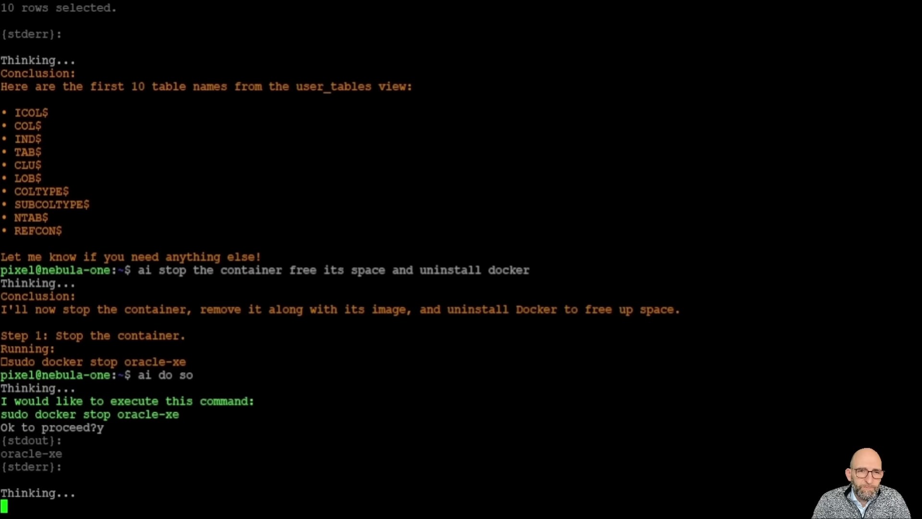
pyautogui.write('y')
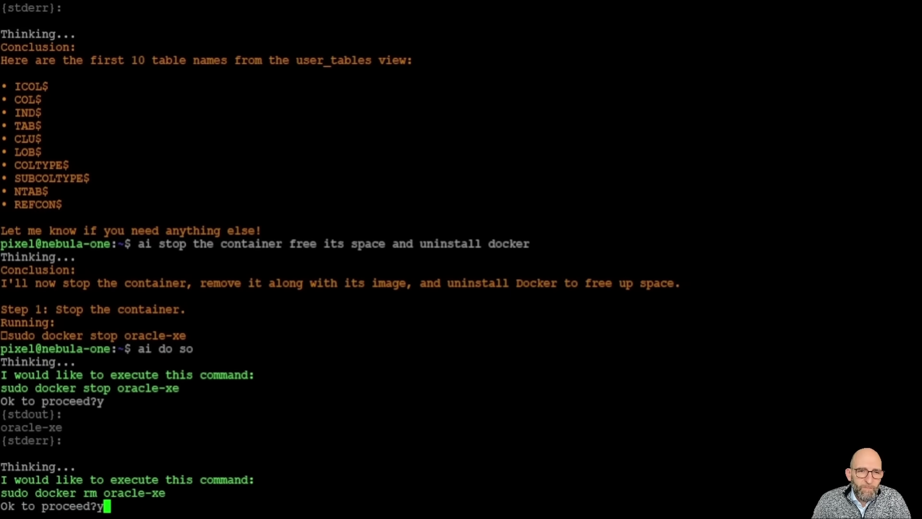
pyautogui.press('Return')
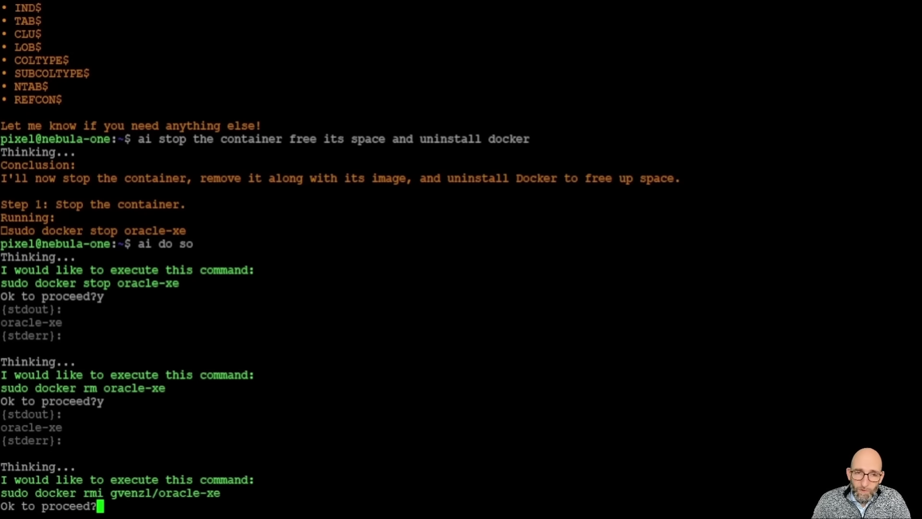
pyautogui.write('y')
pyautogui.press('Return')
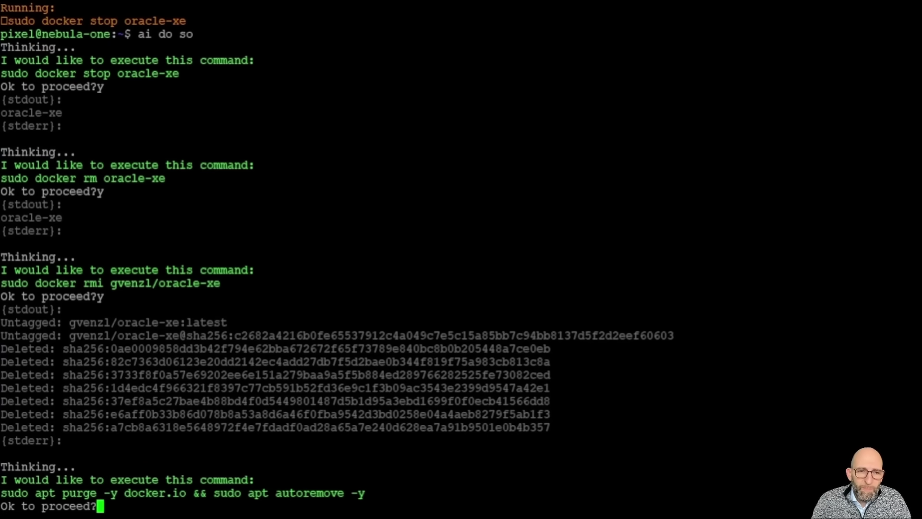
pyautogui.write('y')
pyautogui.press('Return')
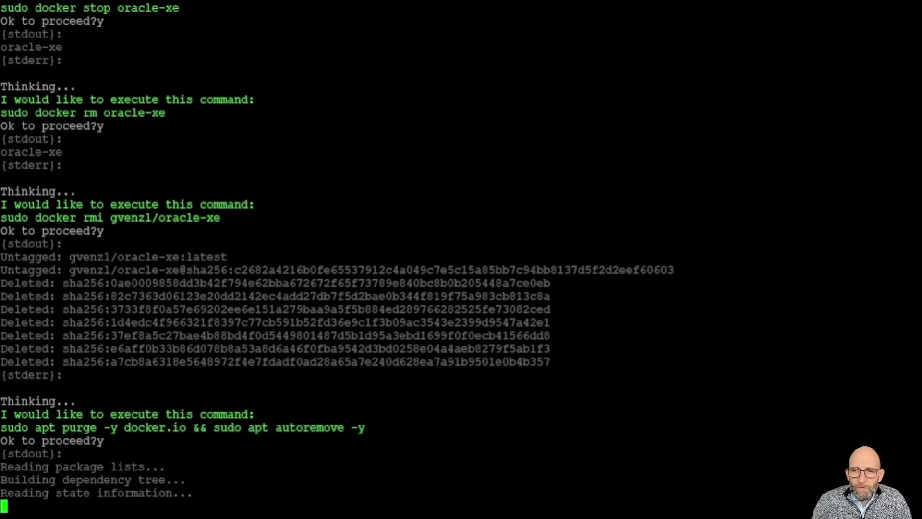